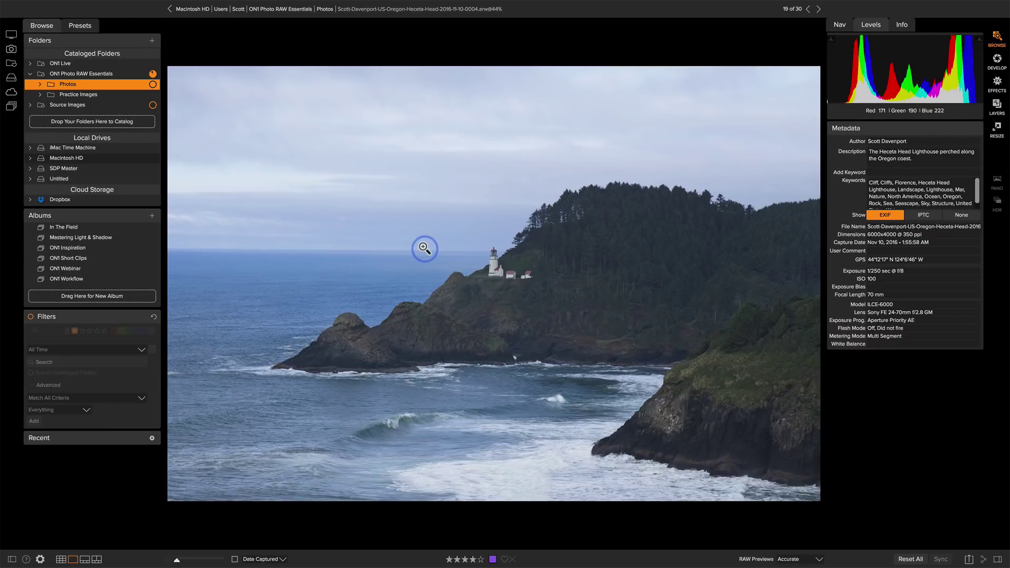
Step: Show the Presets categories and preview all ten Starting Points looks on the lighthouse photo
{"action": "left_click", "coordinate": [82, 26]}
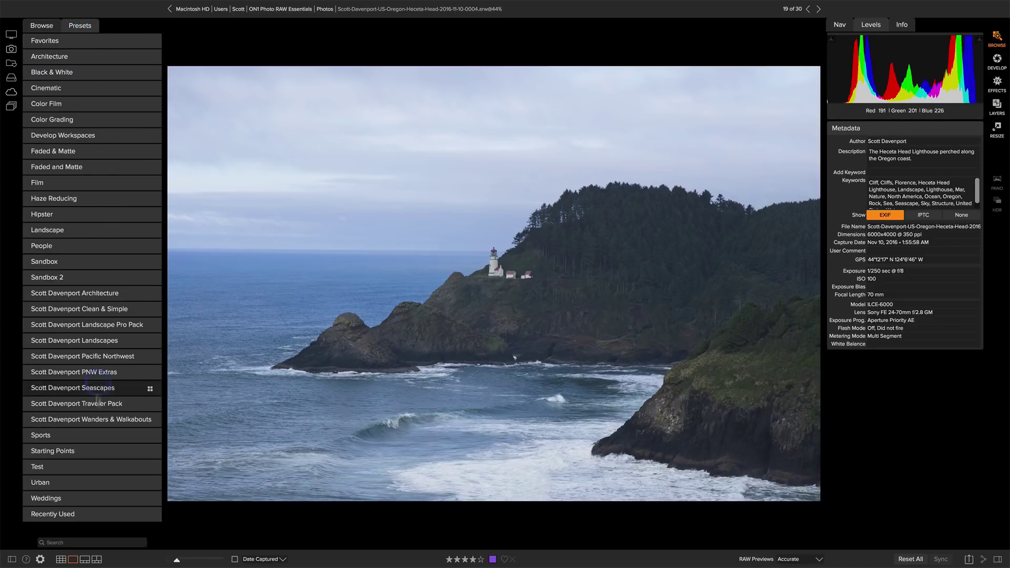
{"action": "mouse_move", "coordinate": [92, 450]}
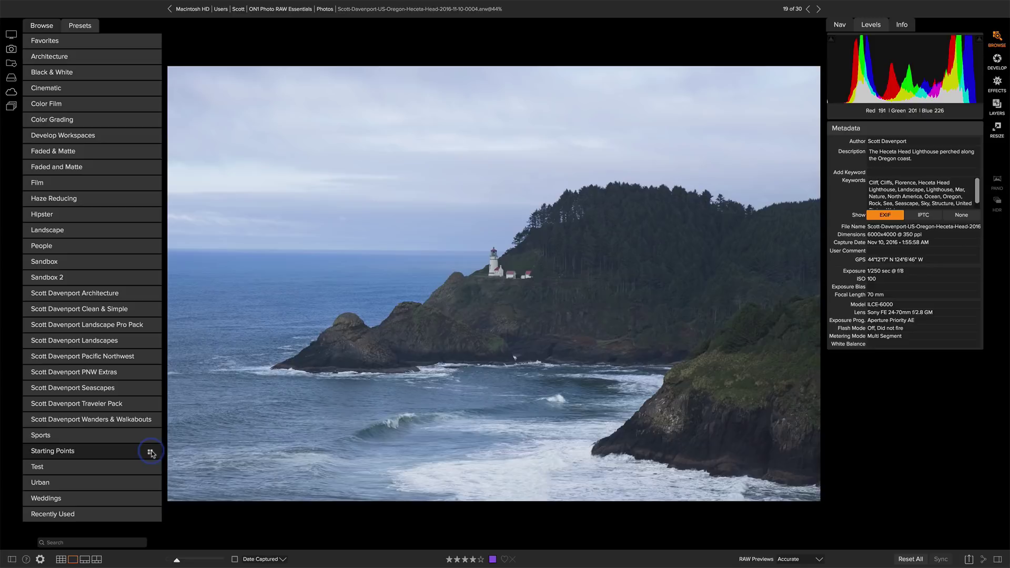
{"action": "left_click", "coordinate": [150, 453]}
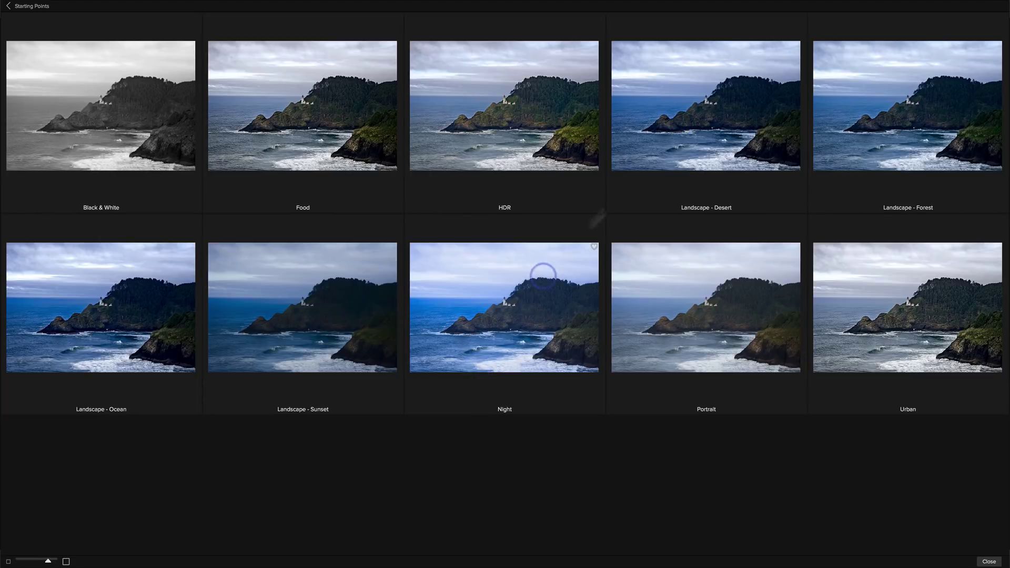
Step: Apply the Landscape - Desert thumbnail from the Starting Points grid
{"action": "left_click", "coordinate": [736, 120]}
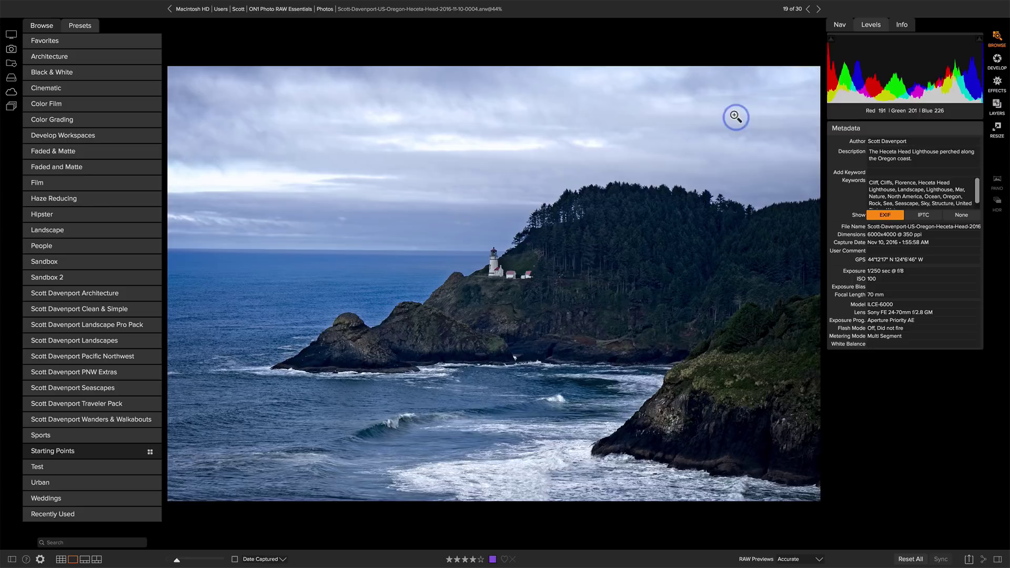
Step: Switch to Develop, hide the Presets panel, and activate the Crop tool
{"action": "left_click", "coordinate": [996, 60]}
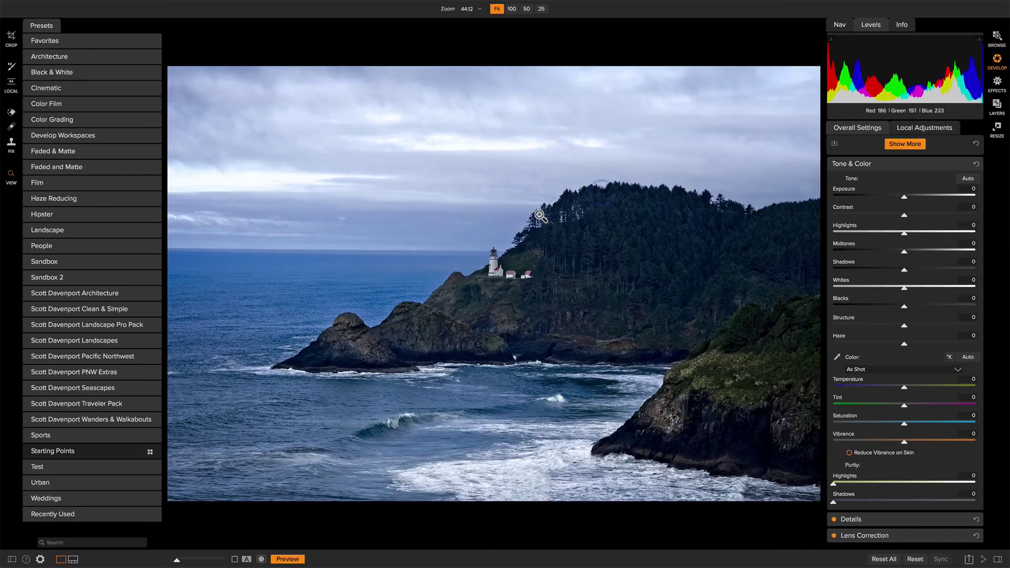
{"action": "left_click", "coordinate": [12, 558]}
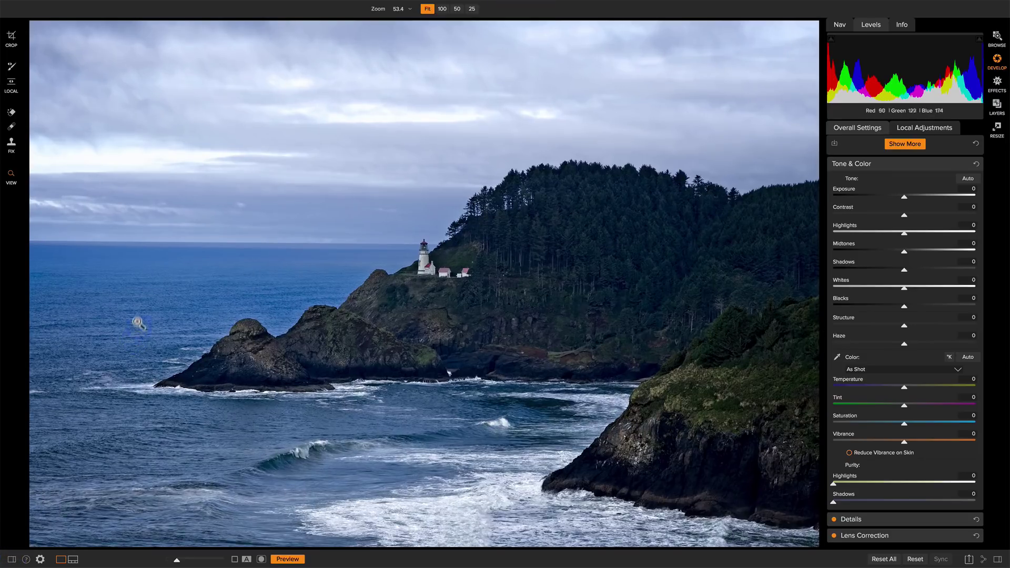
{"action": "left_click", "coordinate": [13, 37]}
Step: Rotate the photo slightly, level it along the ocean horizon line, and apply the crop
{"action": "left_click", "coordinate": [12, 37]}
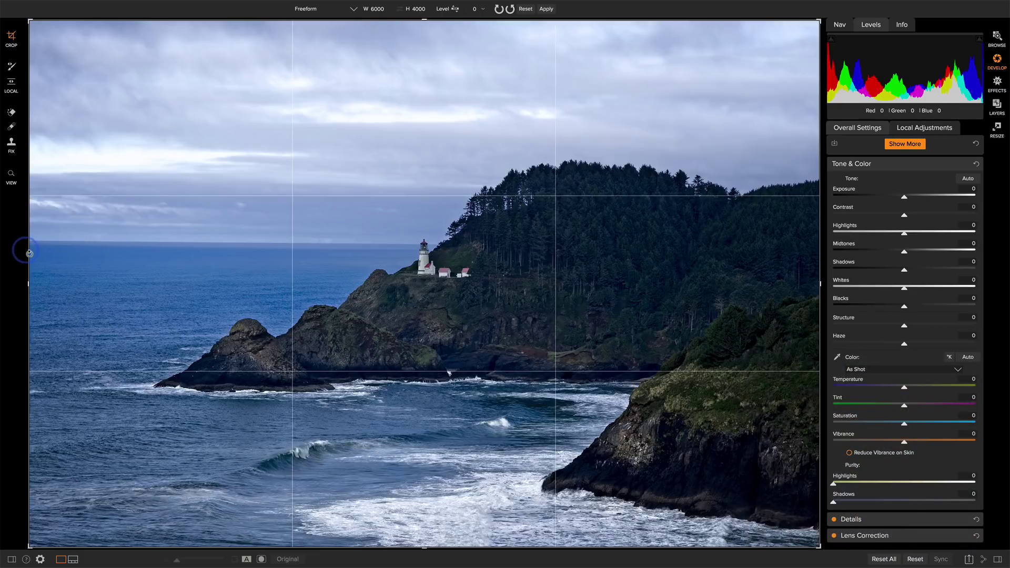
{"action": "left_click_drag", "start_coordinate": [28, 254], "coordinate": [29, 258]}
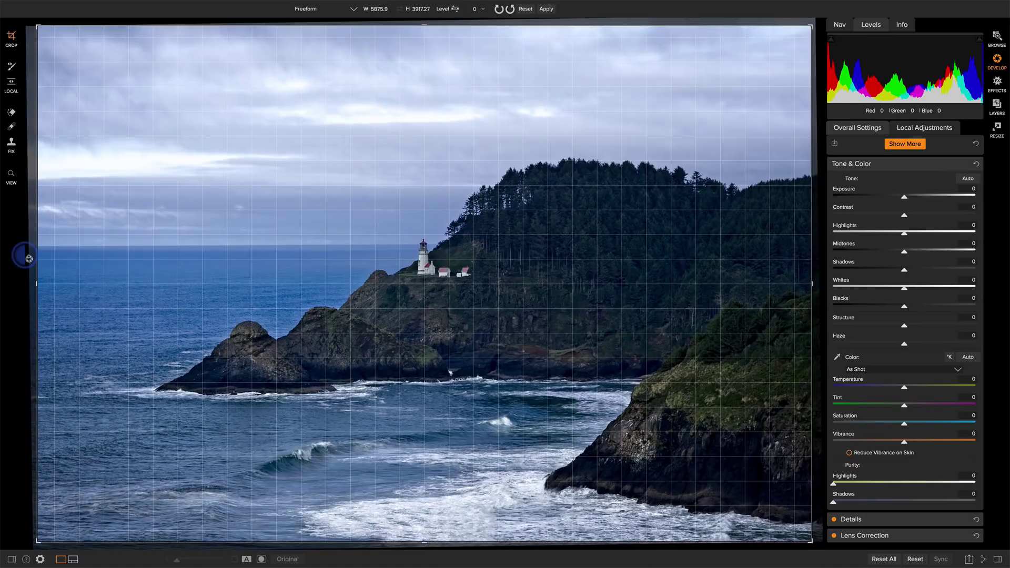
{"action": "left_click_drag", "start_coordinate": [29, 258], "coordinate": [28, 258]}
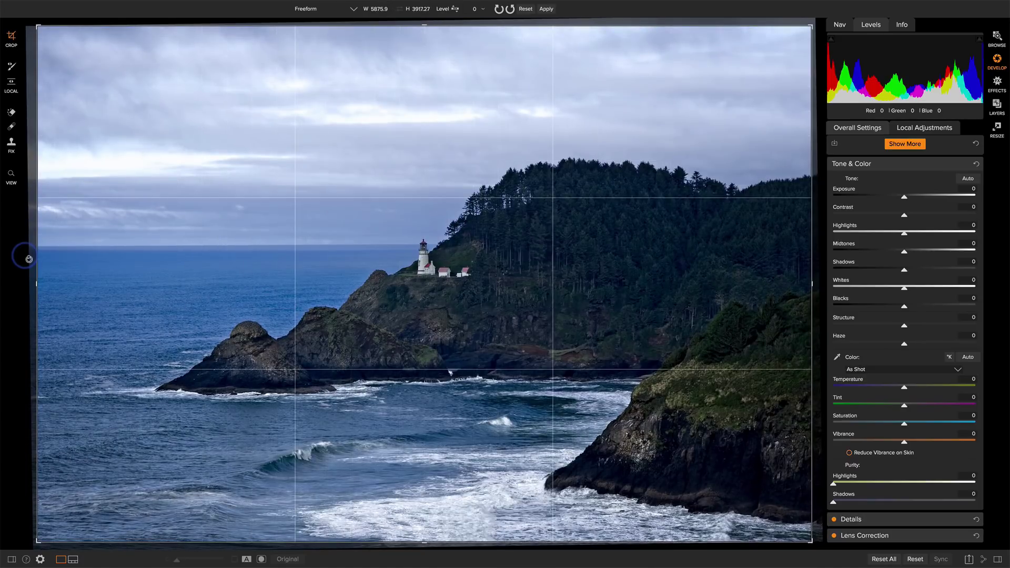
{"action": "left_click", "coordinate": [455, 12]}
{"action": "left_click_drag", "start_coordinate": [131, 247], "coordinate": [287, 248]}
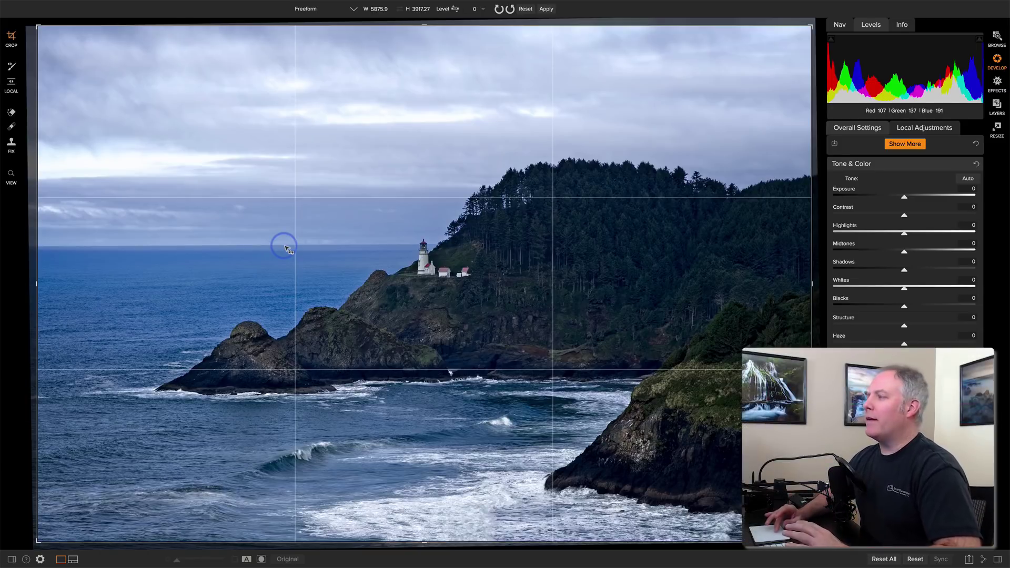
{"action": "left_click", "coordinate": [547, 8]}
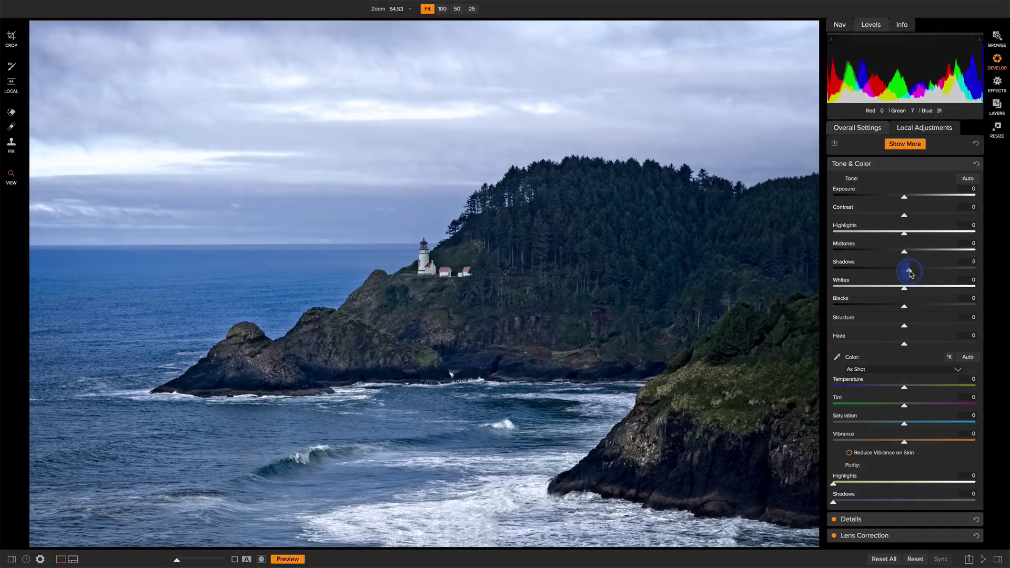
Step: Raise Shadows to 11 and Contrast to 6 in Tone & Color
{"action": "left_click_drag", "start_coordinate": [906, 272], "coordinate": [913, 273]}
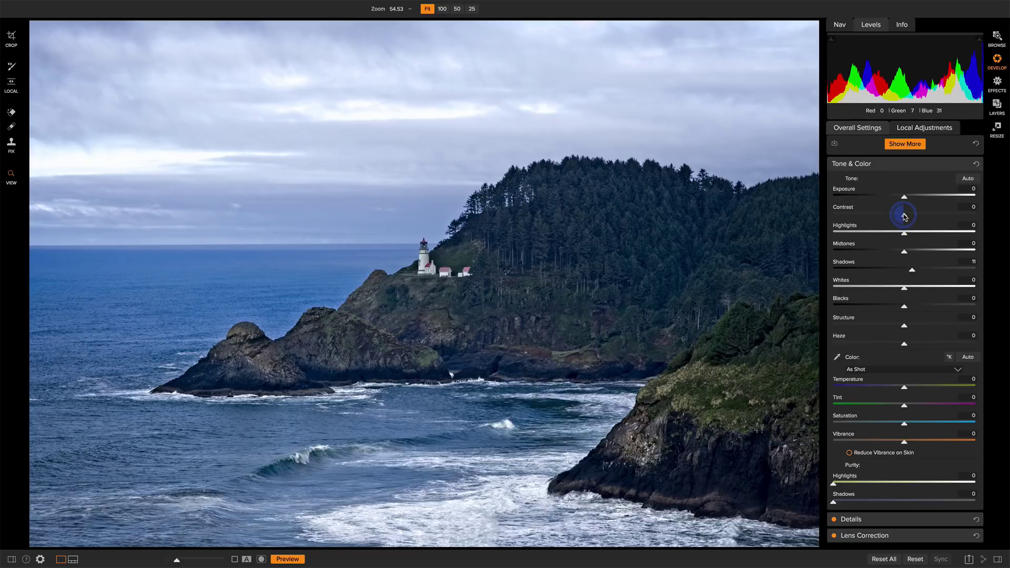
{"action": "left_click_drag", "start_coordinate": [907, 218], "coordinate": [908, 216]}
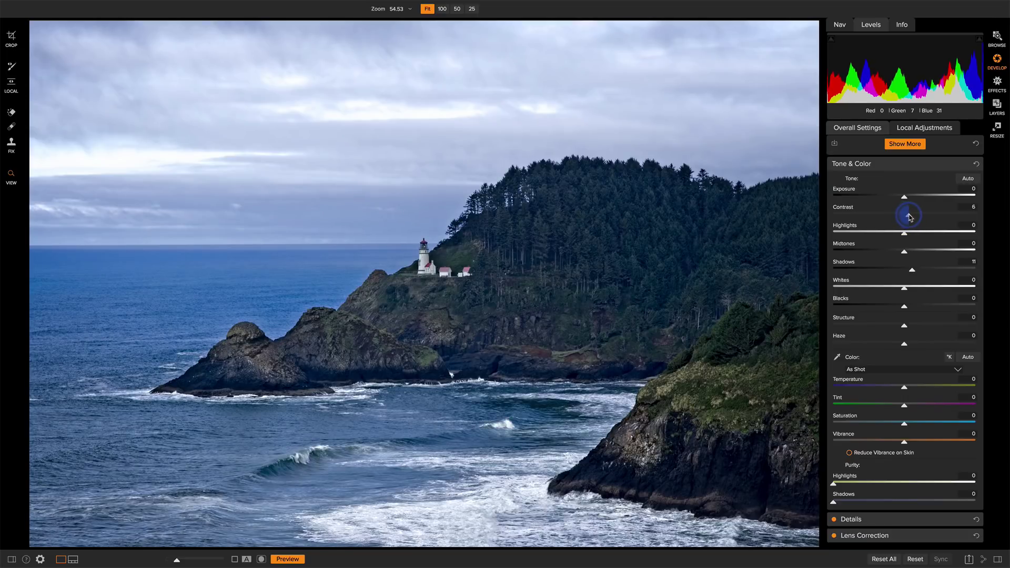